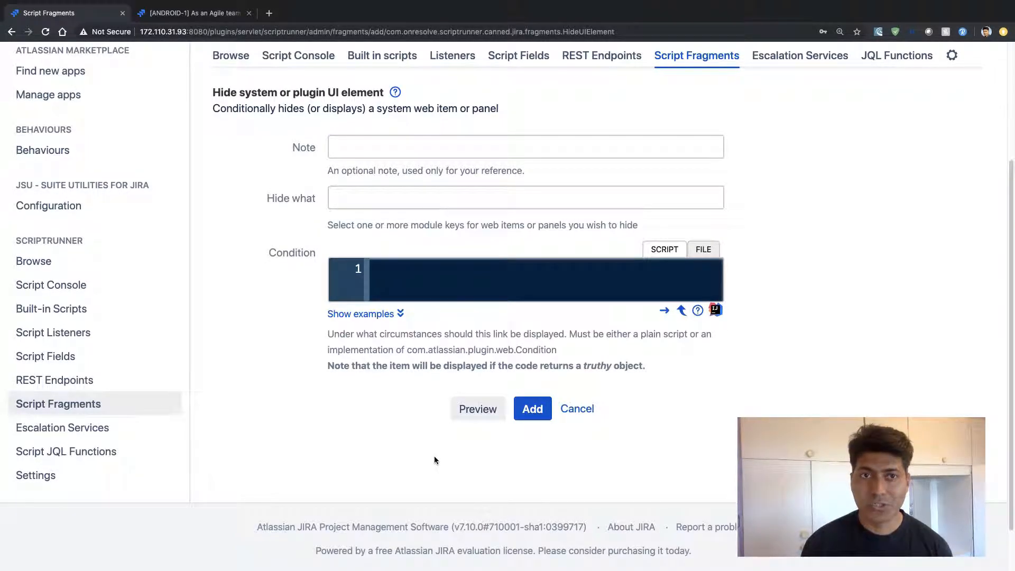
Examine the additional operations available on issue ANDROID-1, including Clone, after reloading the issue page
key("ctrl+Tab")
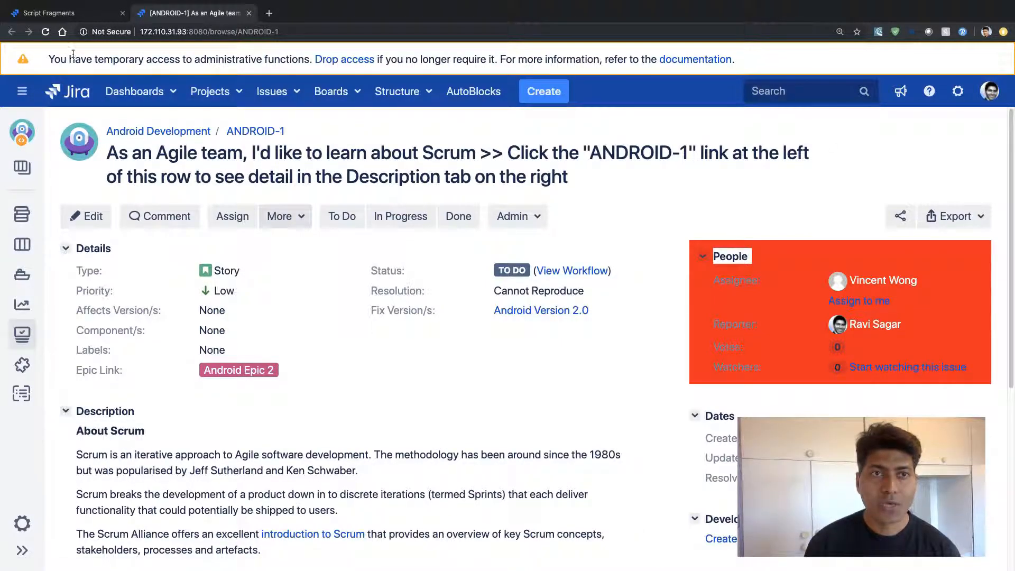
left_click(46, 36)
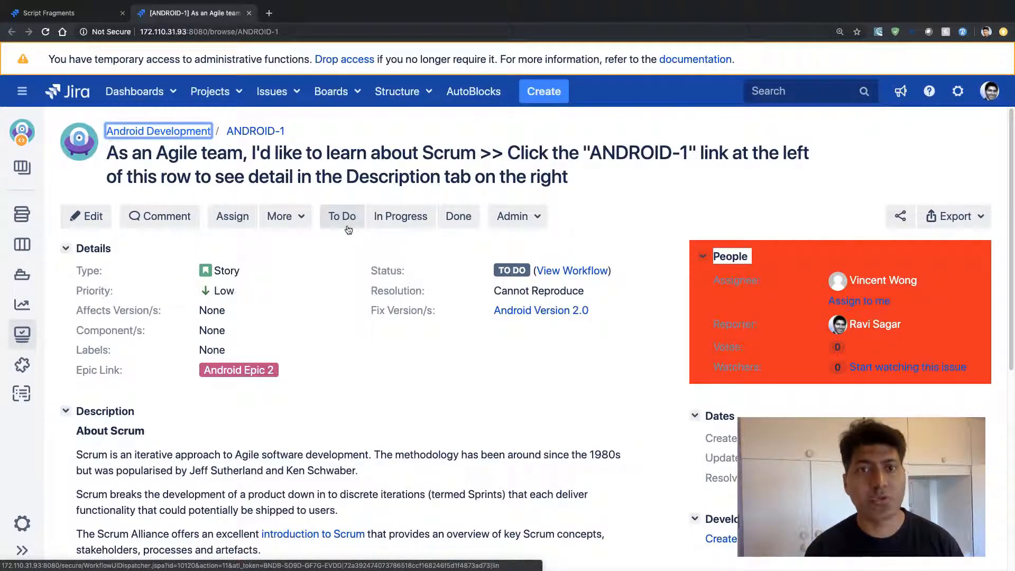
left_click(299, 224)
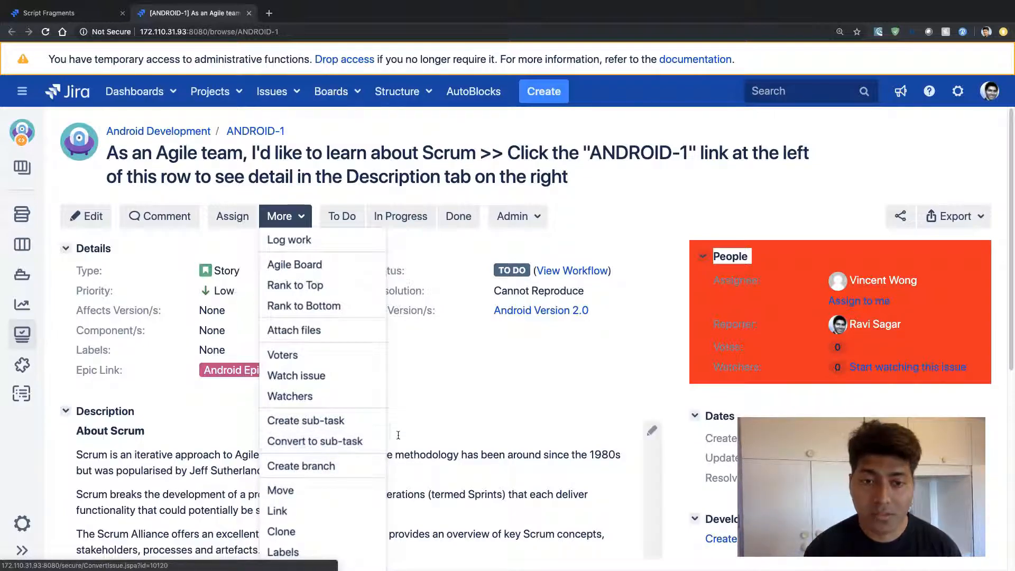
left_click(448, 395)
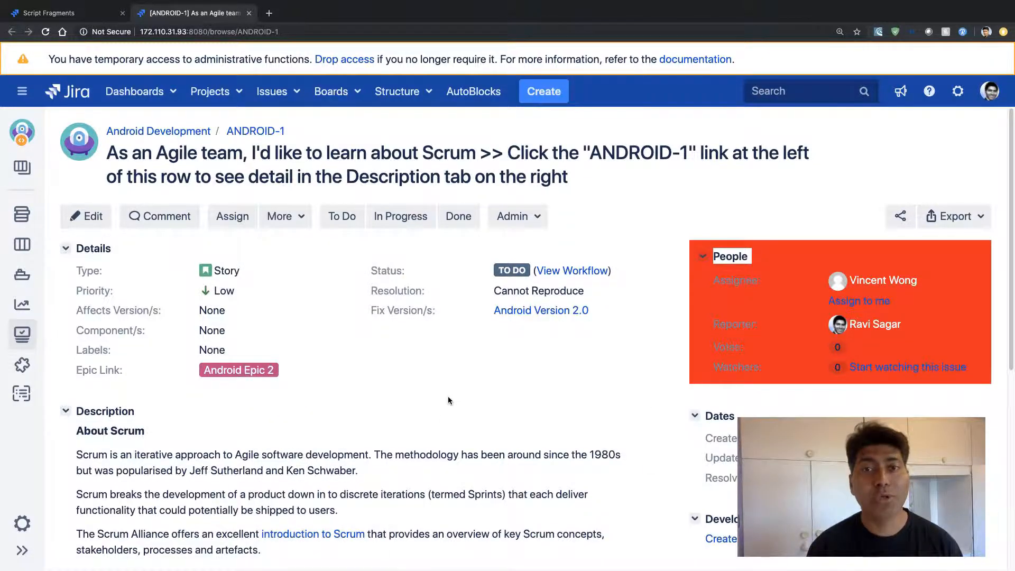
scroll(448, 400, "down", 1)
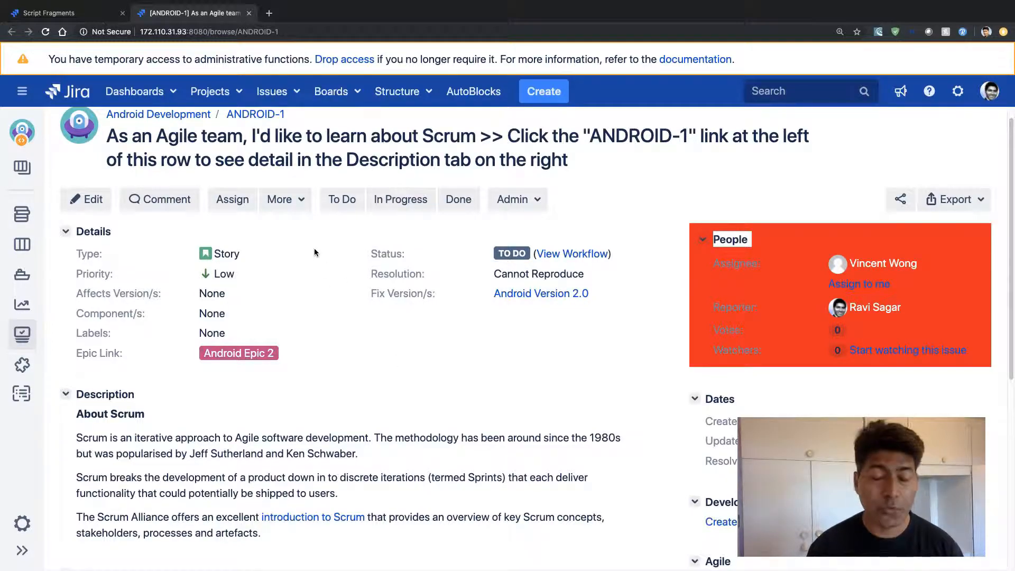
left_click(296, 200)
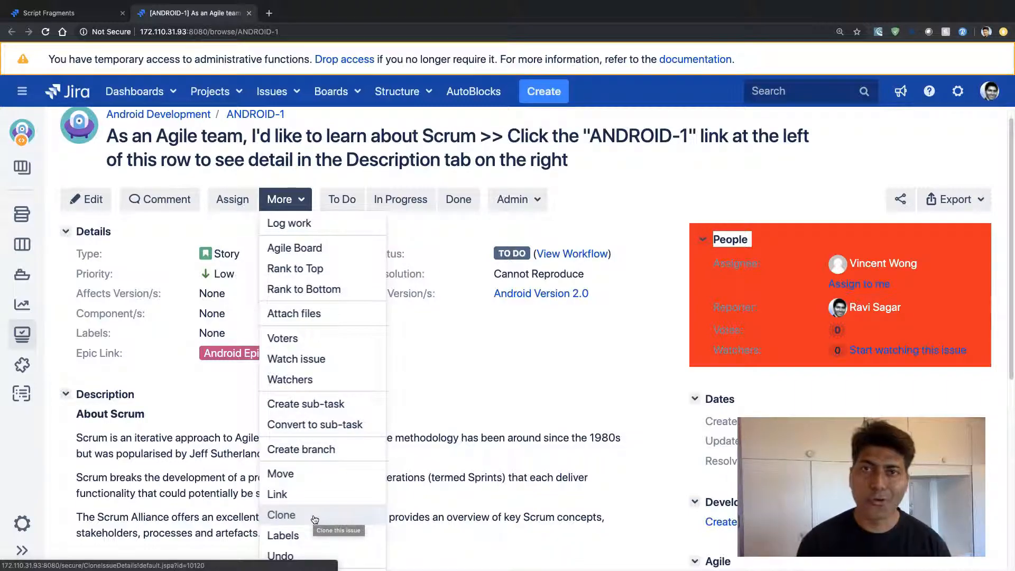
left_click(455, 334)
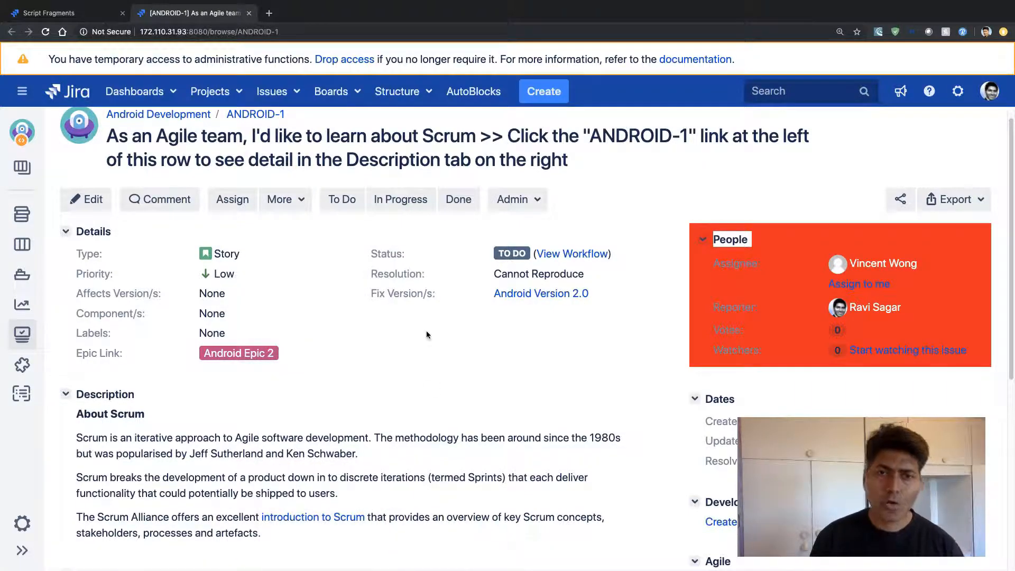
left_click(302, 202)
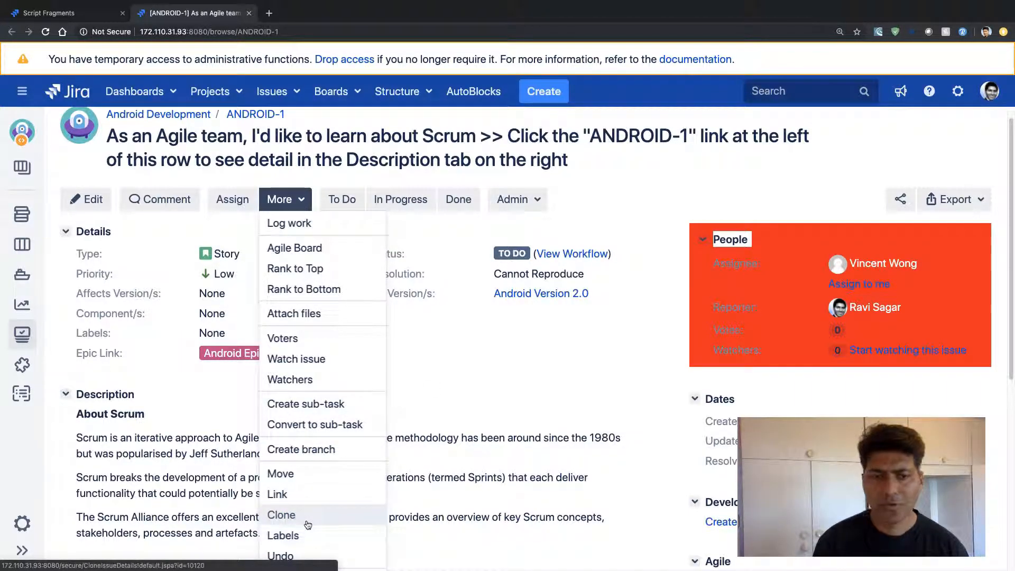
left_click(431, 393)
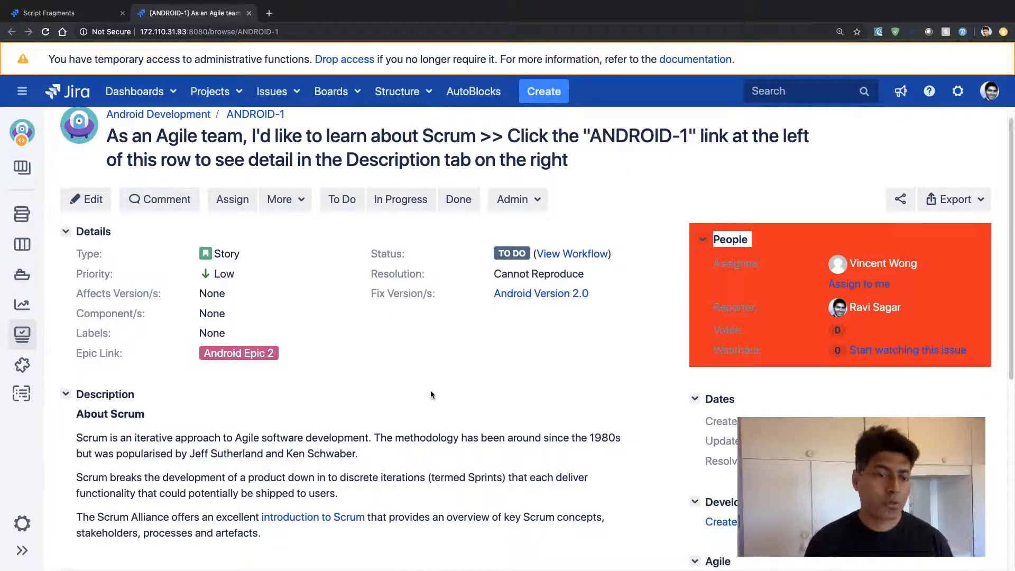
Return to the form for hiding a UI element and choose com.atlassian.jira.plugin.system.issueoperations:clone-issue as the item to hide
key("ctrl+shift+Tab")
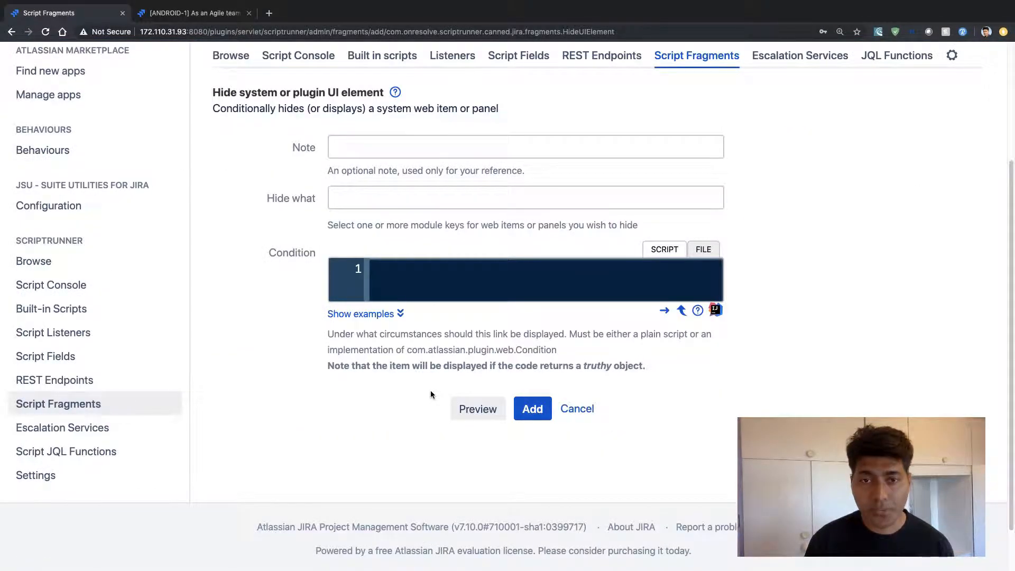
scroll(364, 359, "up", 1)
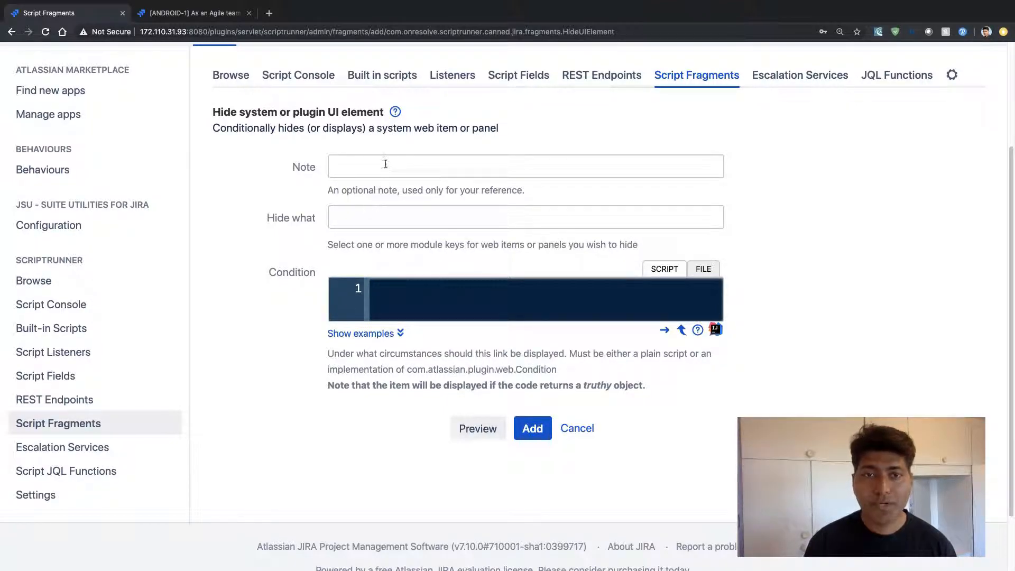
left_click(388, 221)
type("clo")
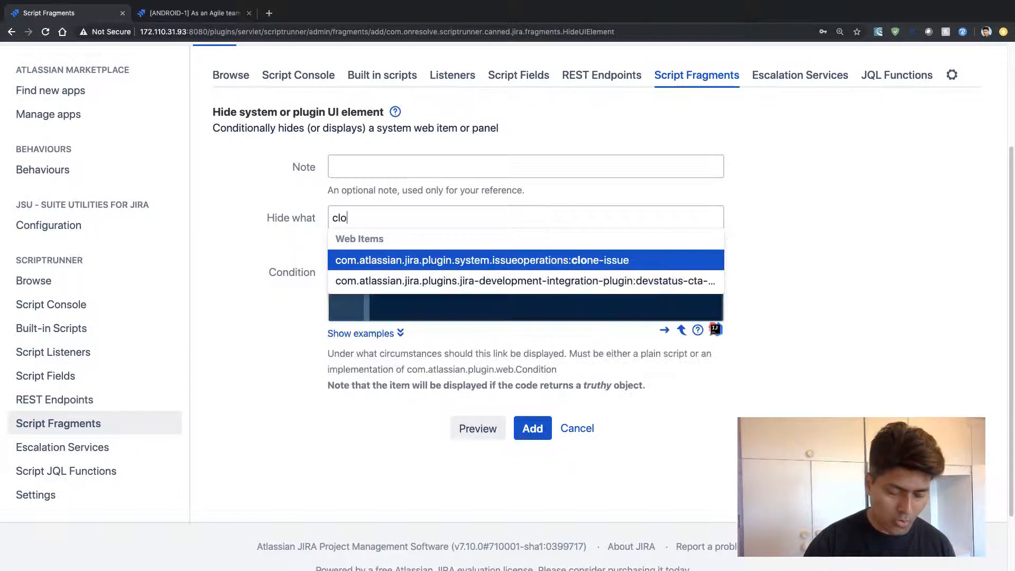
type("ne")
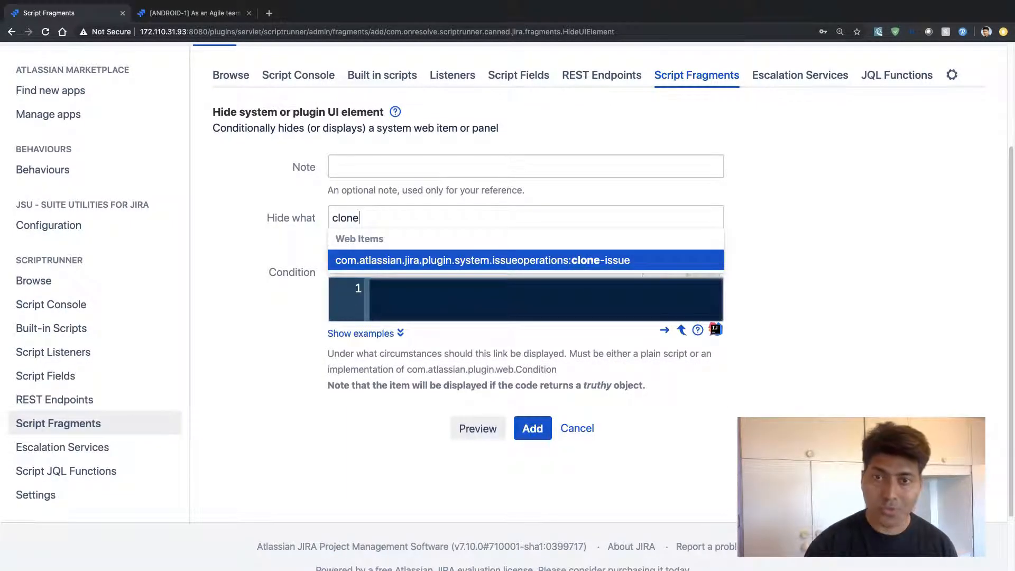
left_click(564, 266)
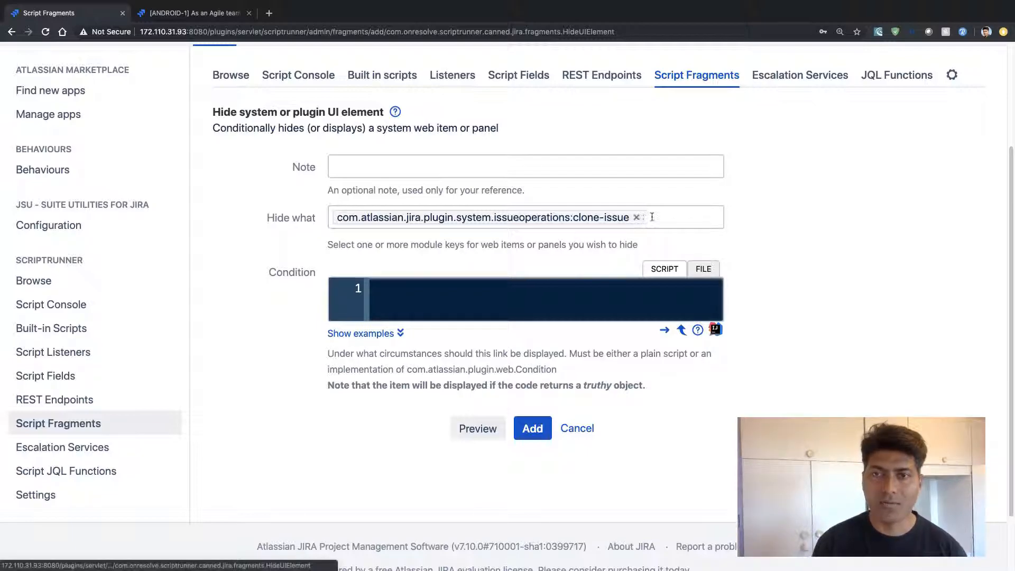
Enter "Hide clone operation" as the note for the fragment
left_click(520, 168)
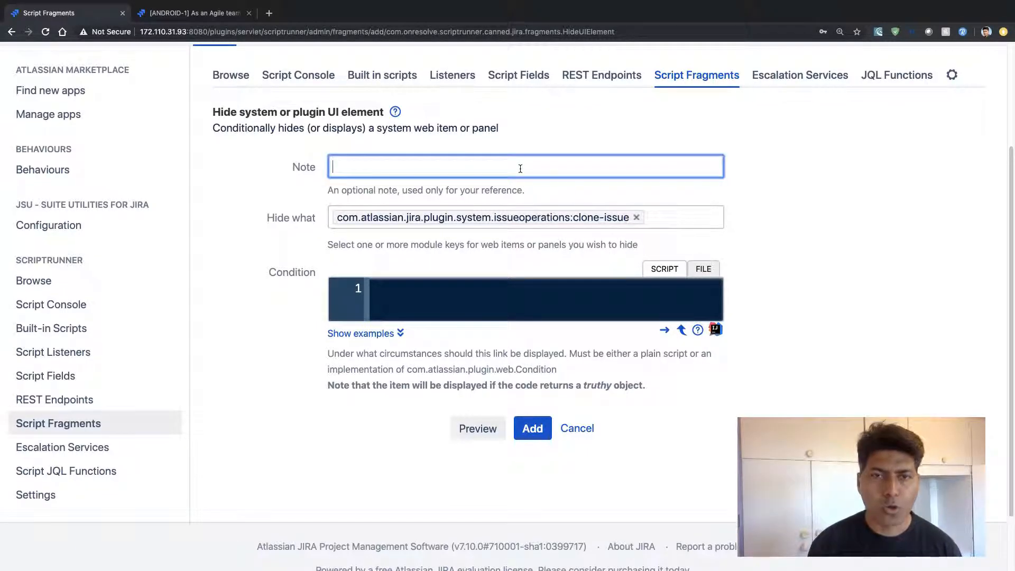
type("Hi")
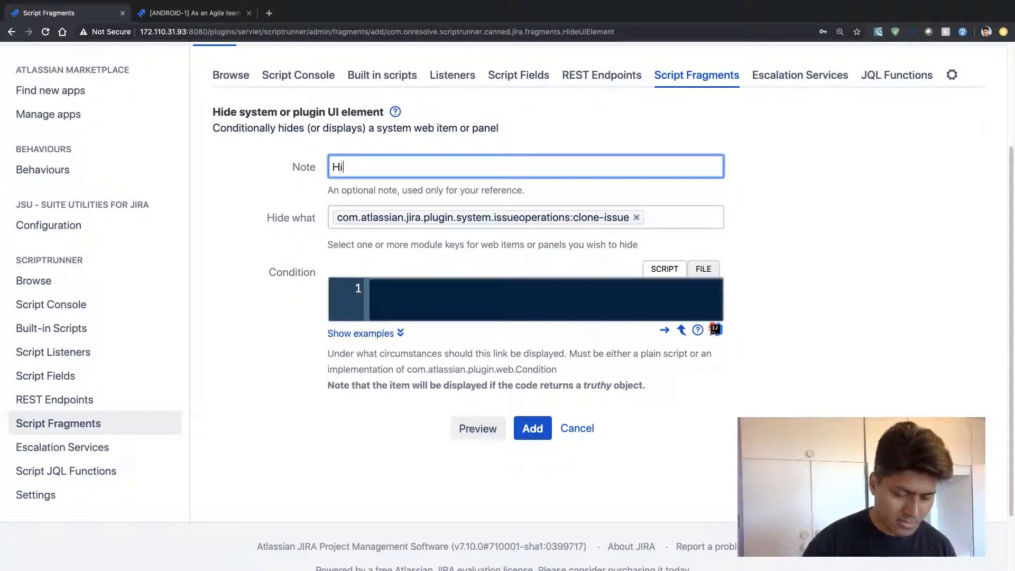
type("de clo")
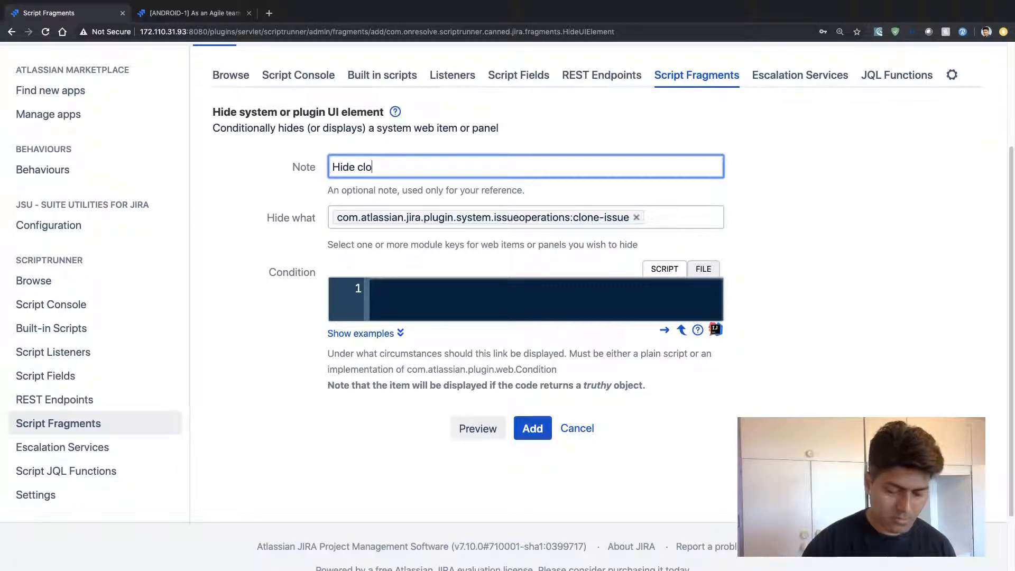
type("ne operation")
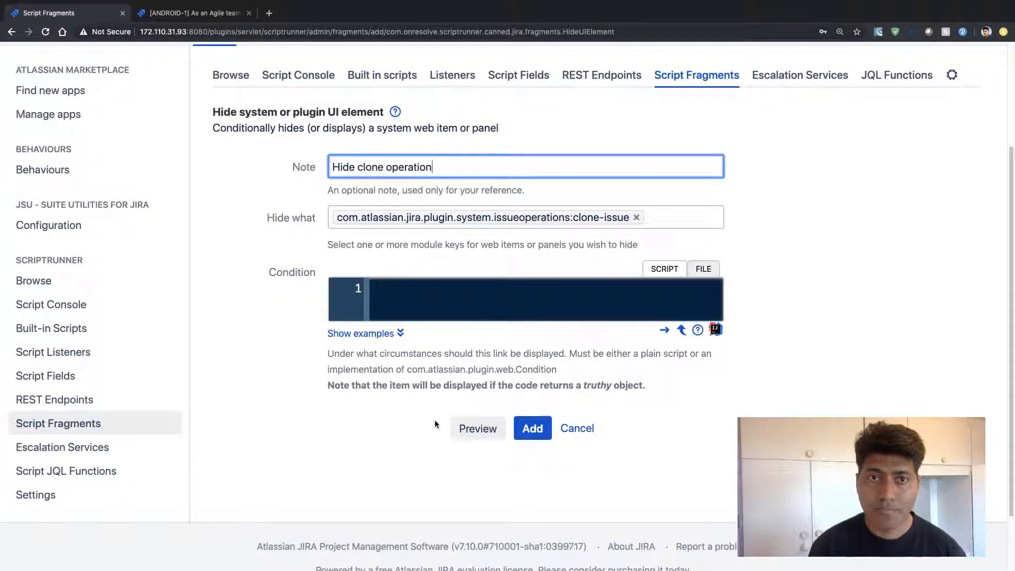
Fill the condition from the "Priority is Highest" example, issue.priority?.name == 'Highest', and add the fragment
left_click(364, 333)
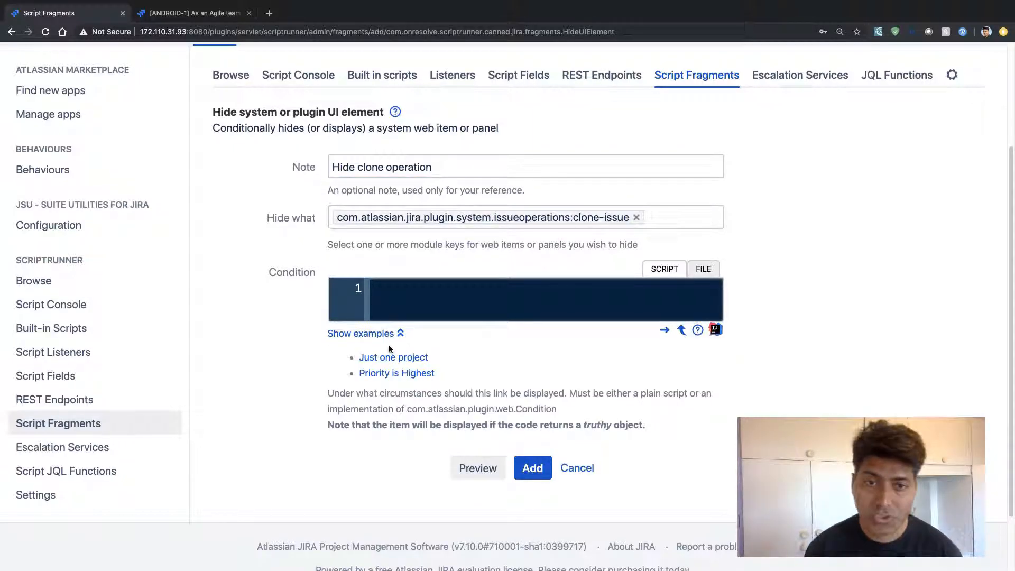
left_click(394, 374)
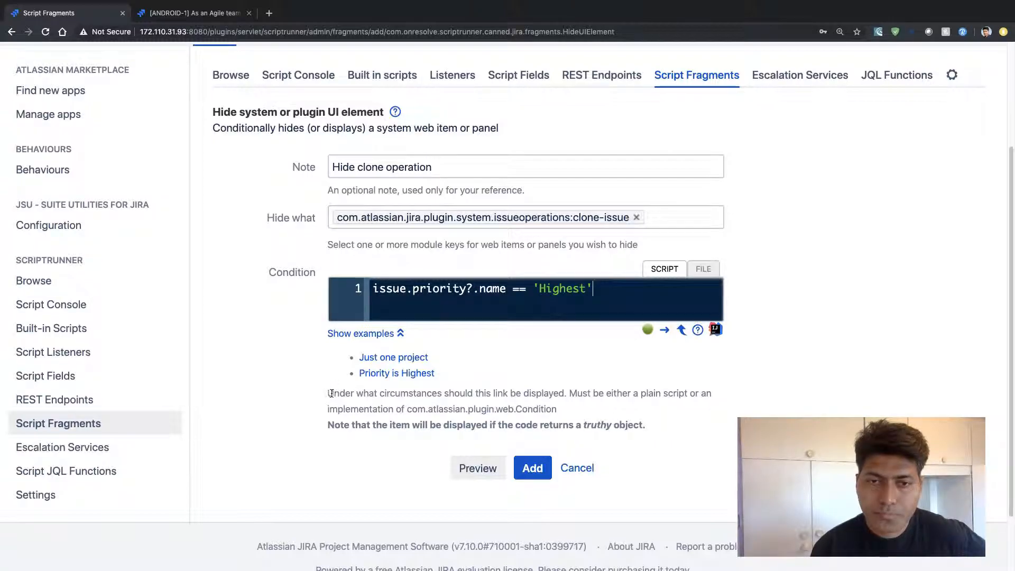
left_click_drag(328, 393, 566, 392)
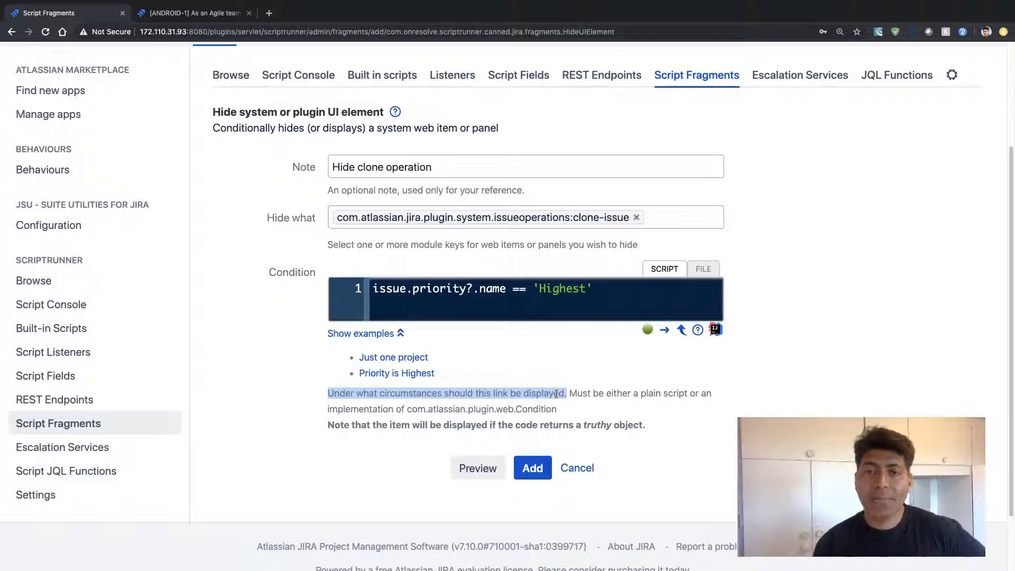
left_click_drag(613, 291, 266, 287)
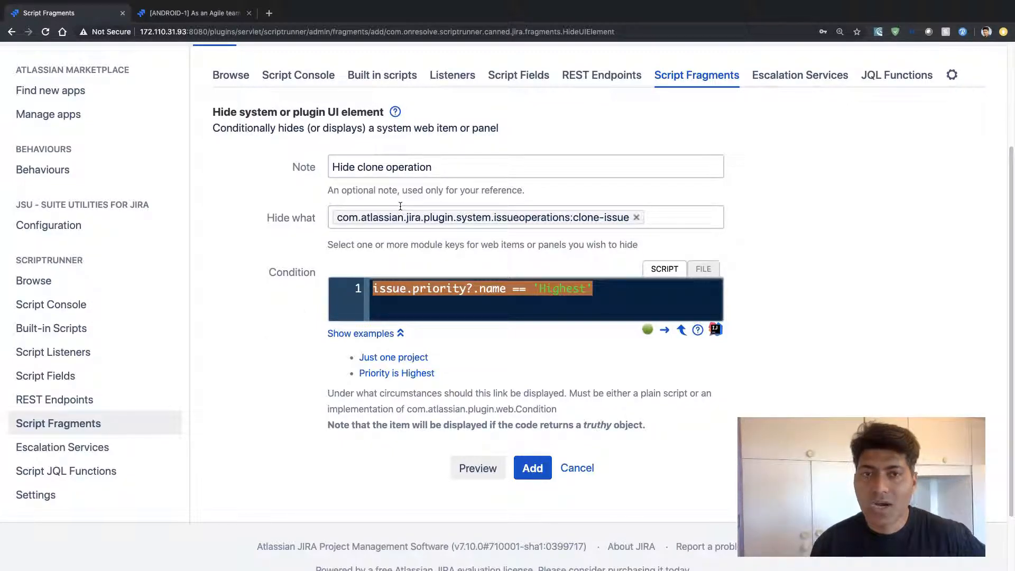
left_click(537, 465)
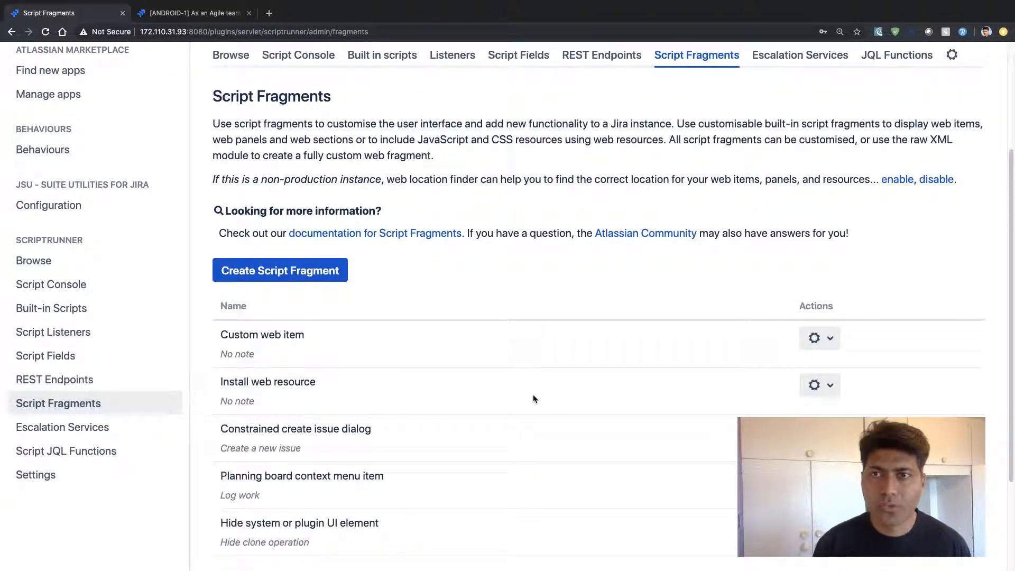
Reload issue ANDROID-1 and check its additional operations for the Clone option
key("ctrl+Tab")
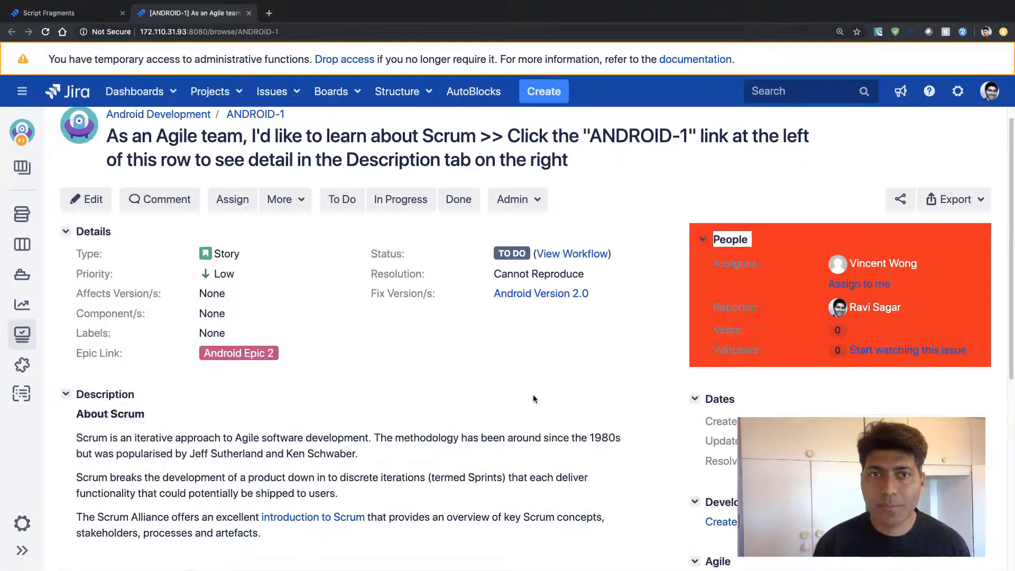
left_click(51, 32)
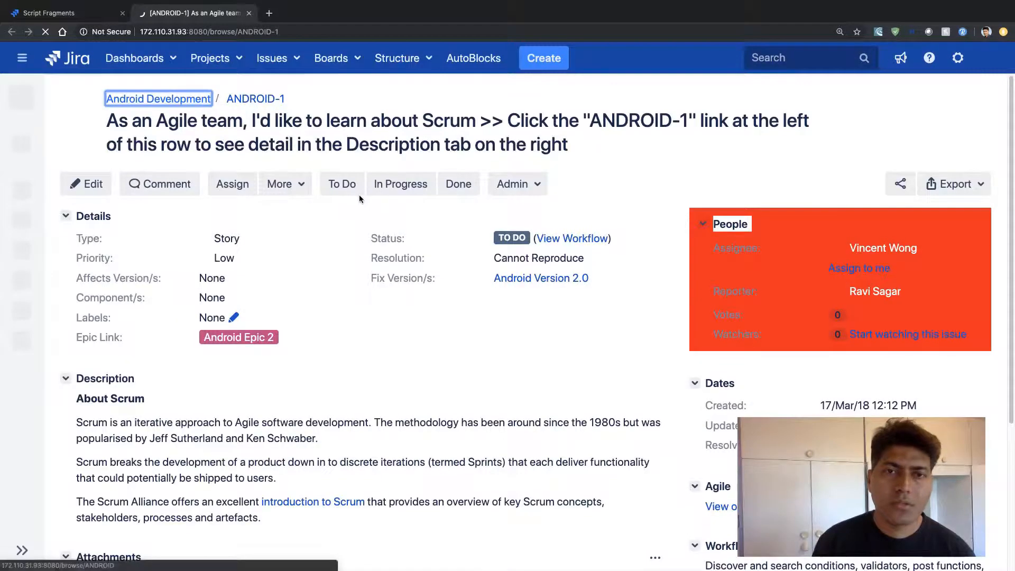
left_click(296, 185)
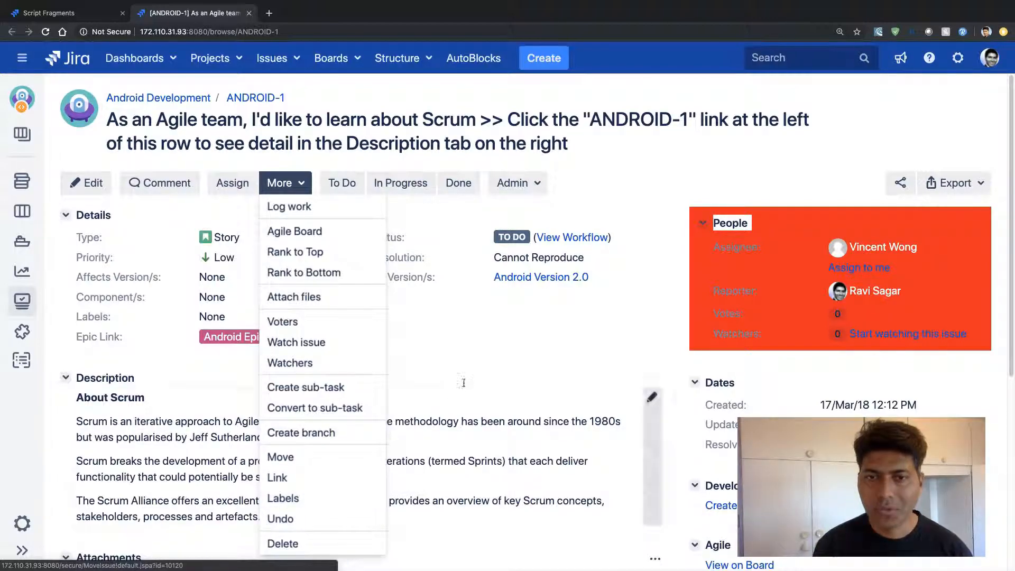
left_click(611, 162)
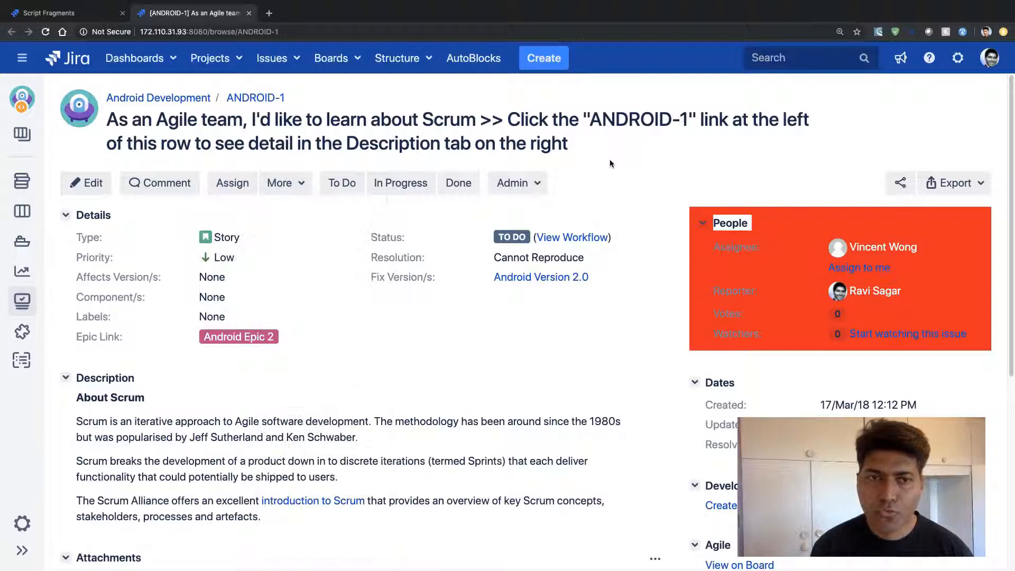
Set the priority of ANDROID-1 to Highest and check its additional operations for Clone
left_click(220, 257)
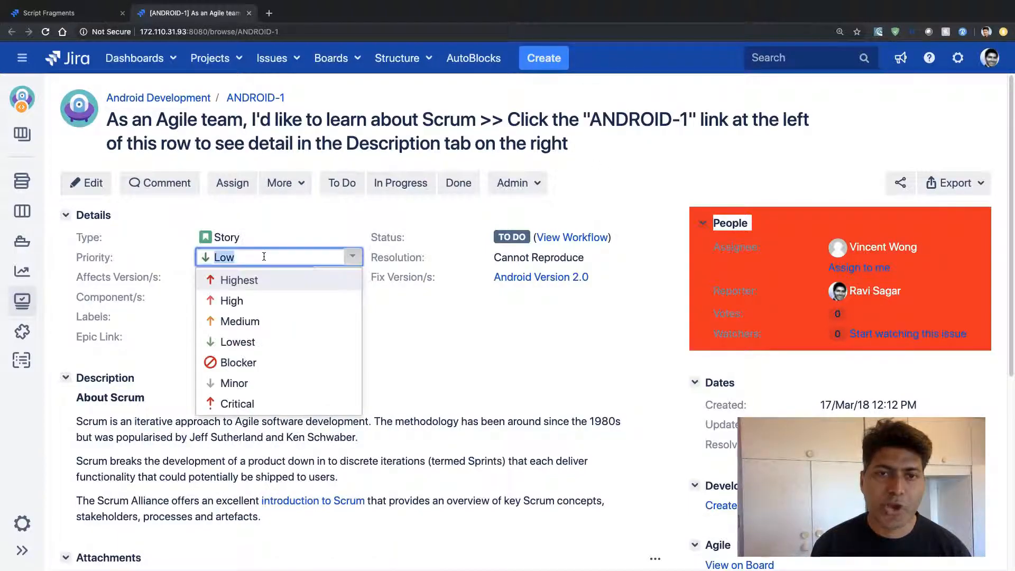
left_click(244, 286)
left_click(325, 277)
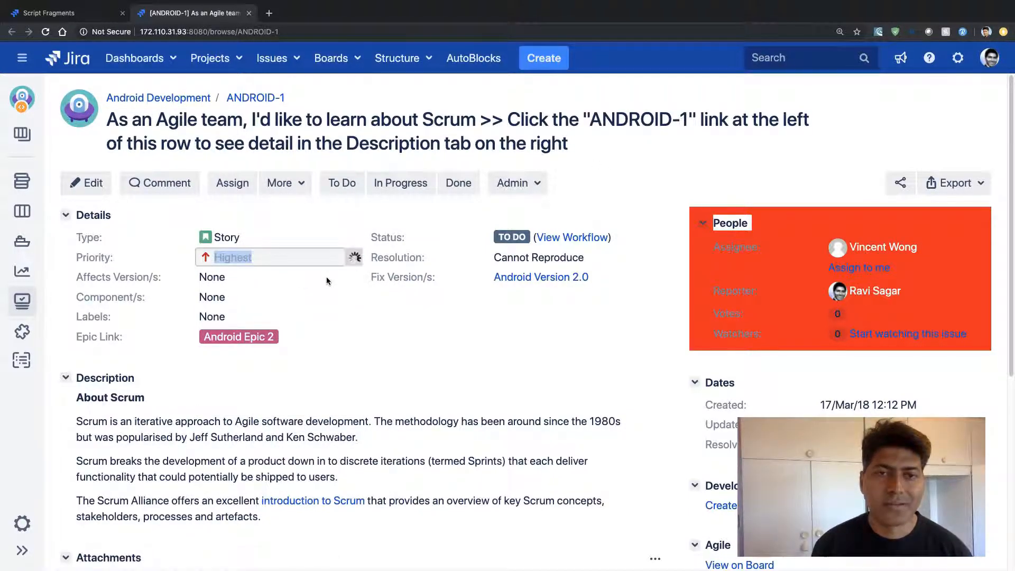
left_click(305, 186)
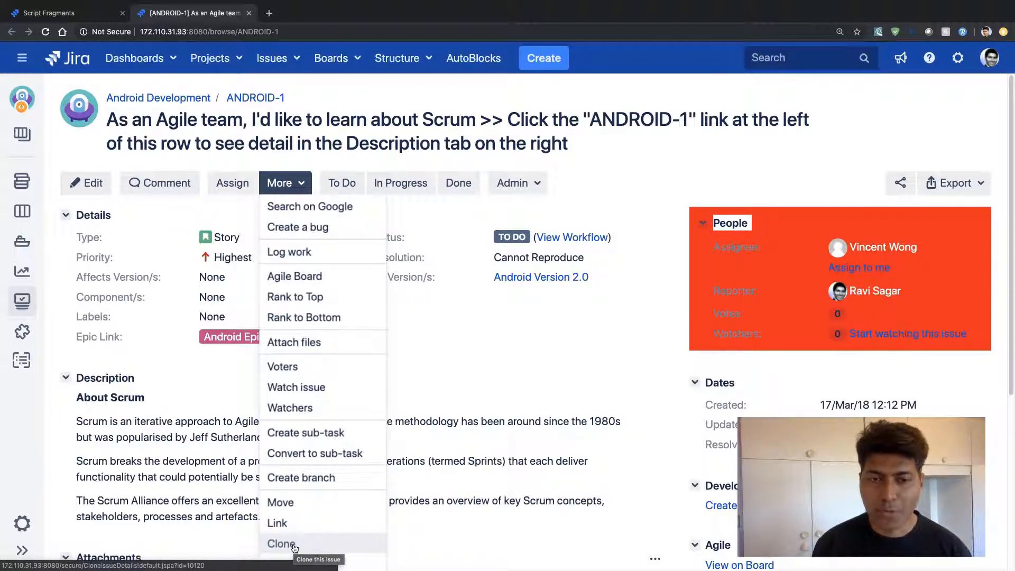
Change the priority of ANDROID-1 to Medium and check its additional operations for Clone again
left_click(237, 257)
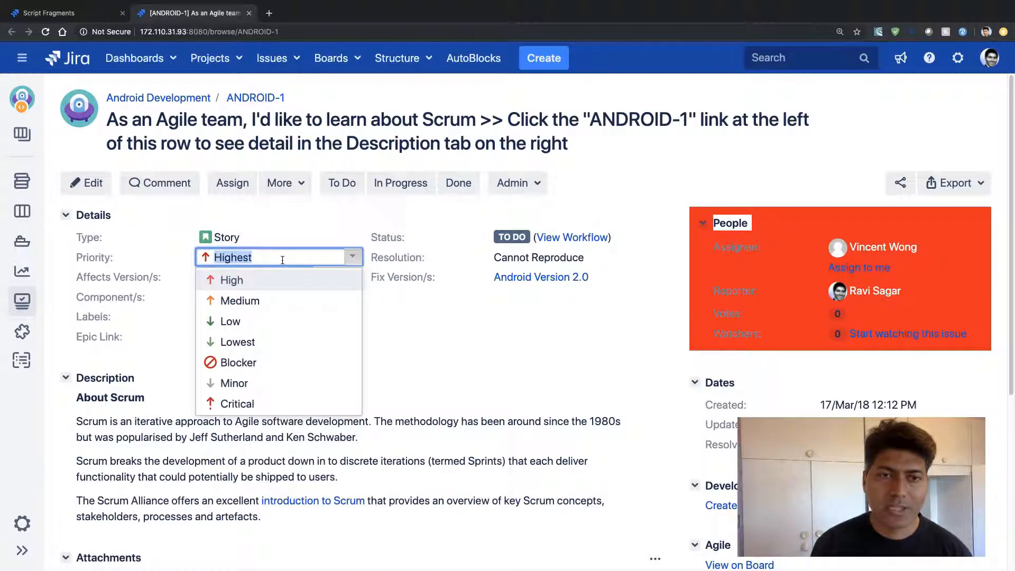
left_click(241, 299)
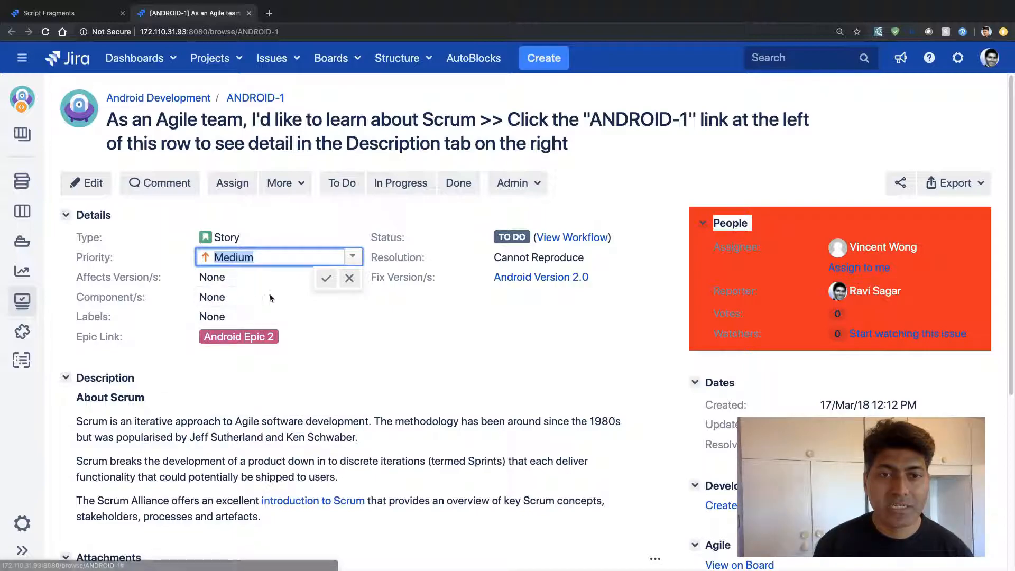
left_click(306, 185)
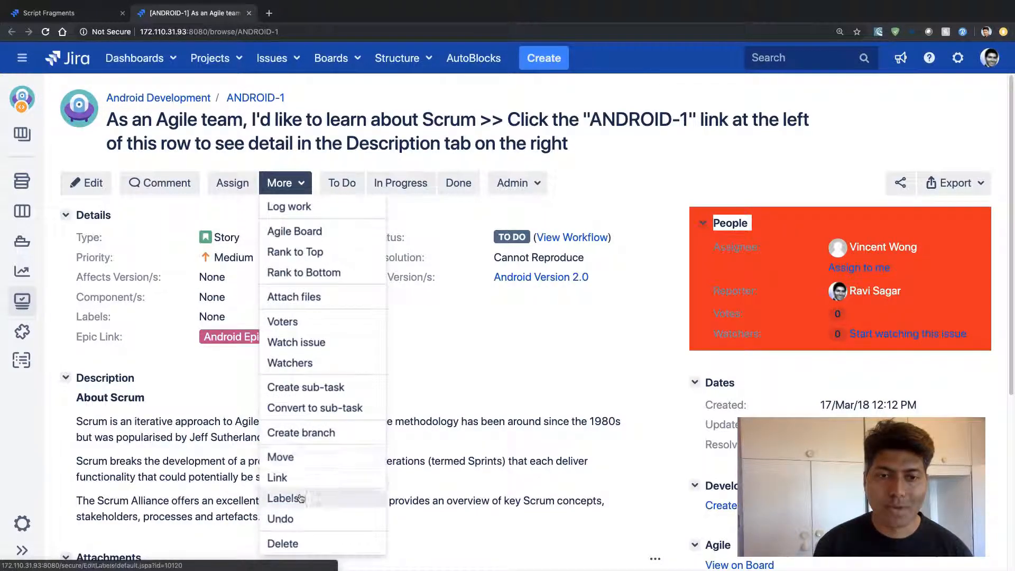
left_click(550, 299)
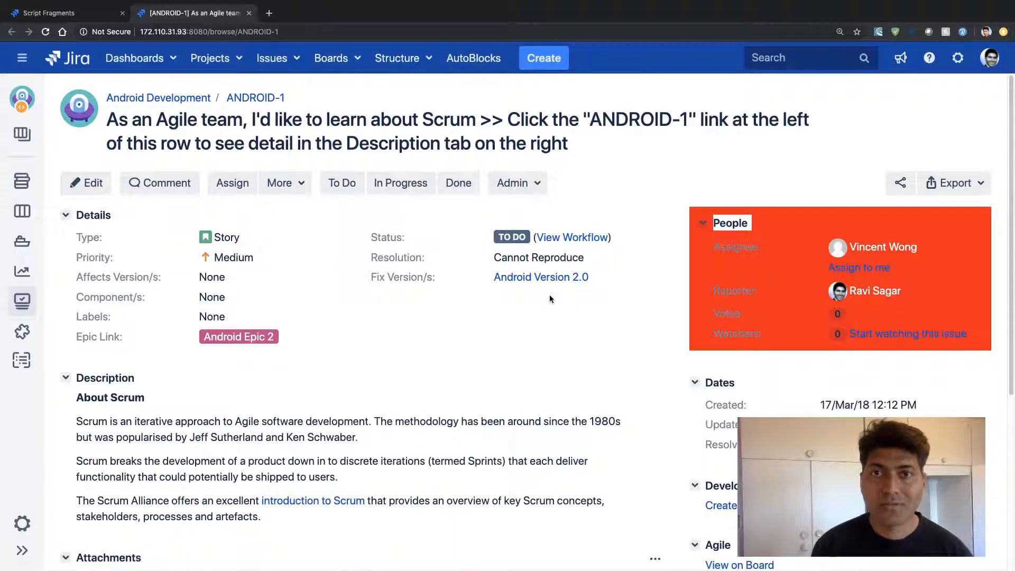